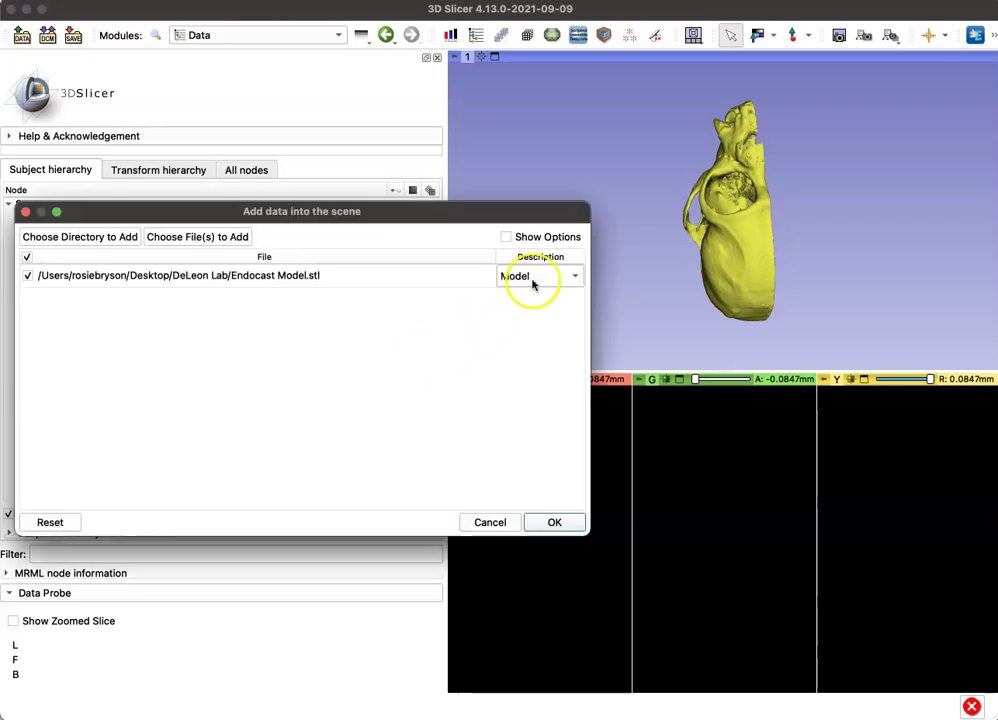
# Step: Load Endocast Model.stl into the scene as a model alongside the half skull
pyautogui.click(556, 525)
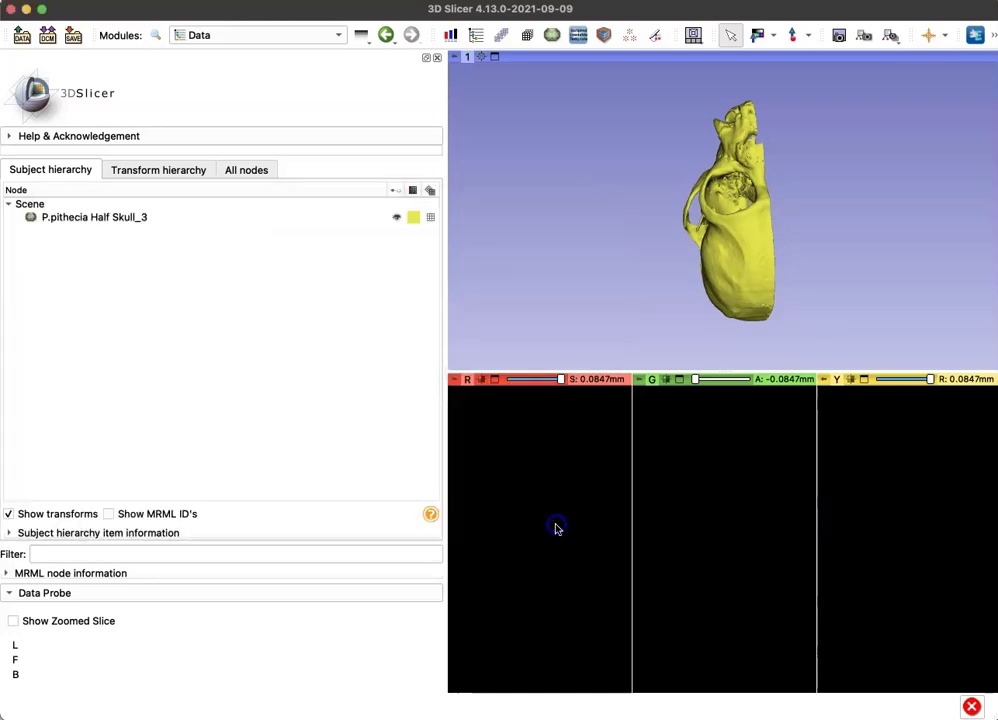
pyautogui.click(743, 339)
pyautogui.moveTo(743, 339); pyautogui.dragTo(455, 141)
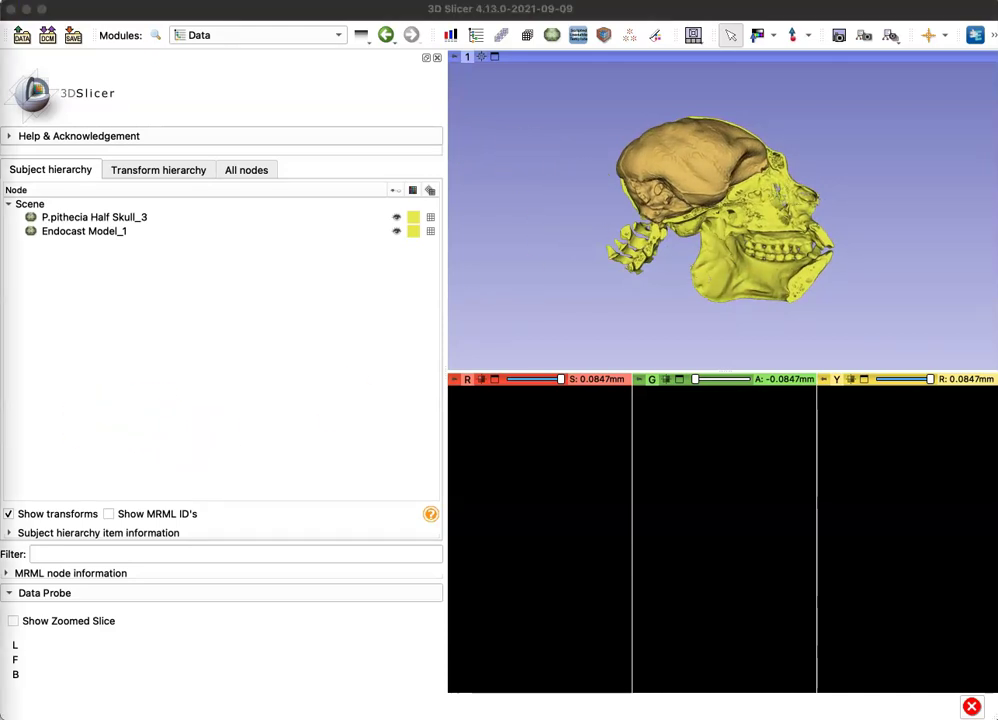
# Step: Switch the view layout to 3D only
pyautogui.click(190, 217)
pyautogui.click(189, 231)
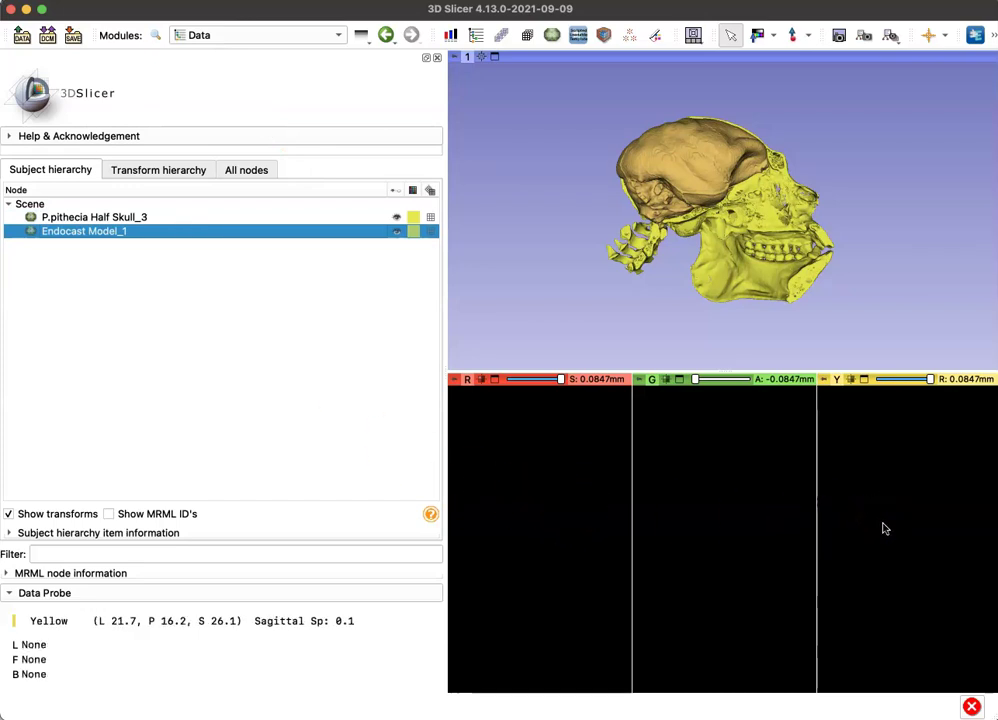
pyautogui.click(692, 38)
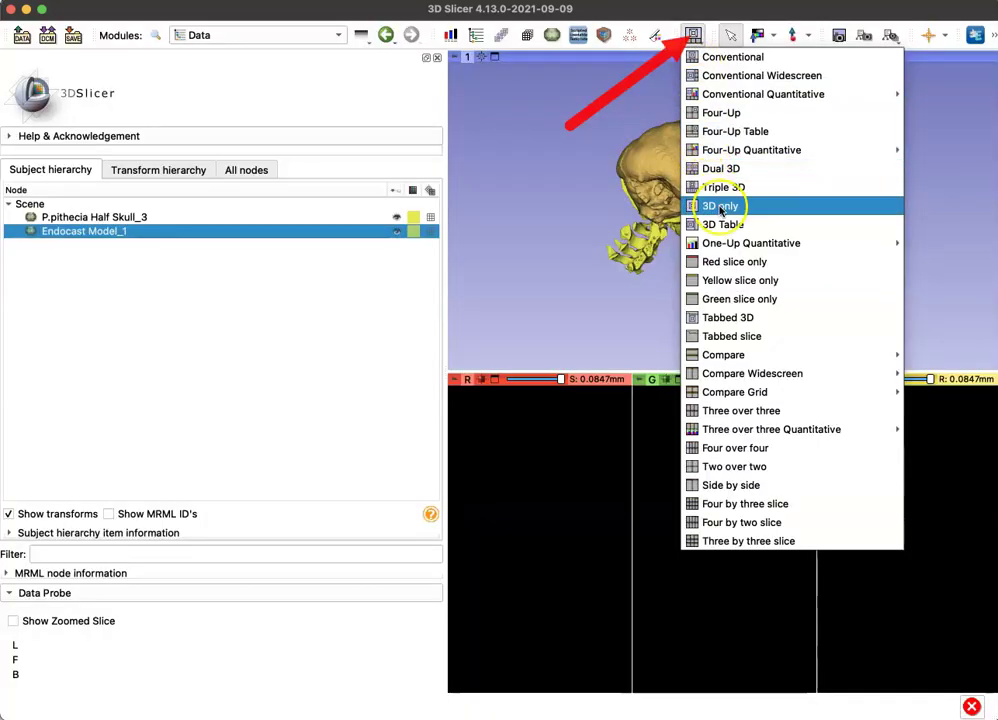
pyautogui.click(720, 207)
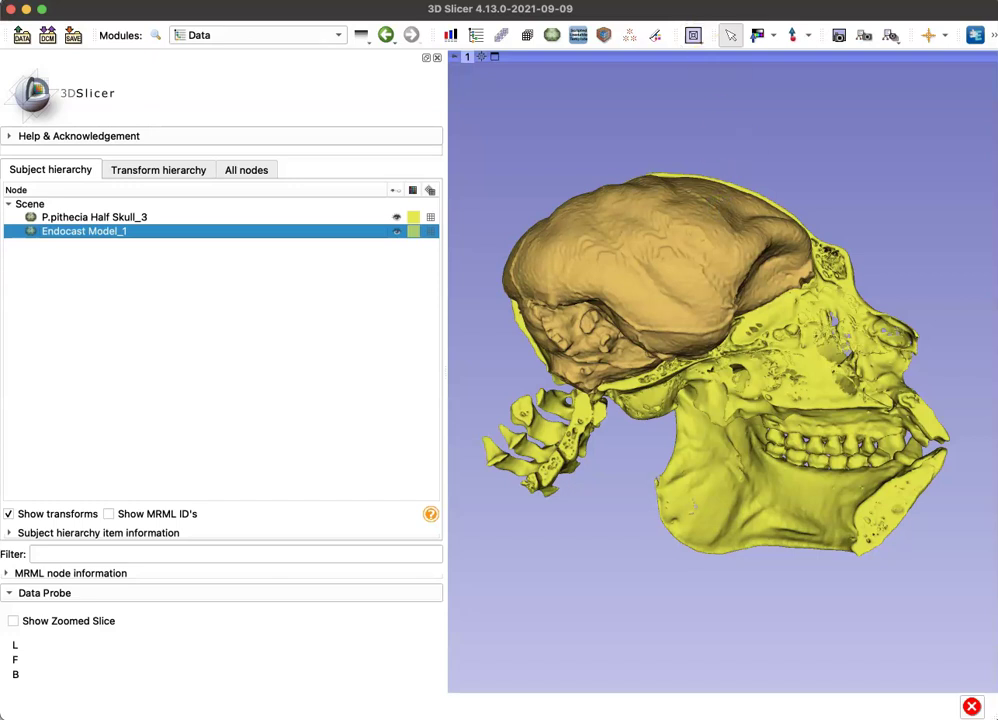
# Step: In the Merge Models module, set P.pithecia Half Skull_3 as Model 1 and Endocast Model_1 as Model 2
pyautogui.click(249, 35)
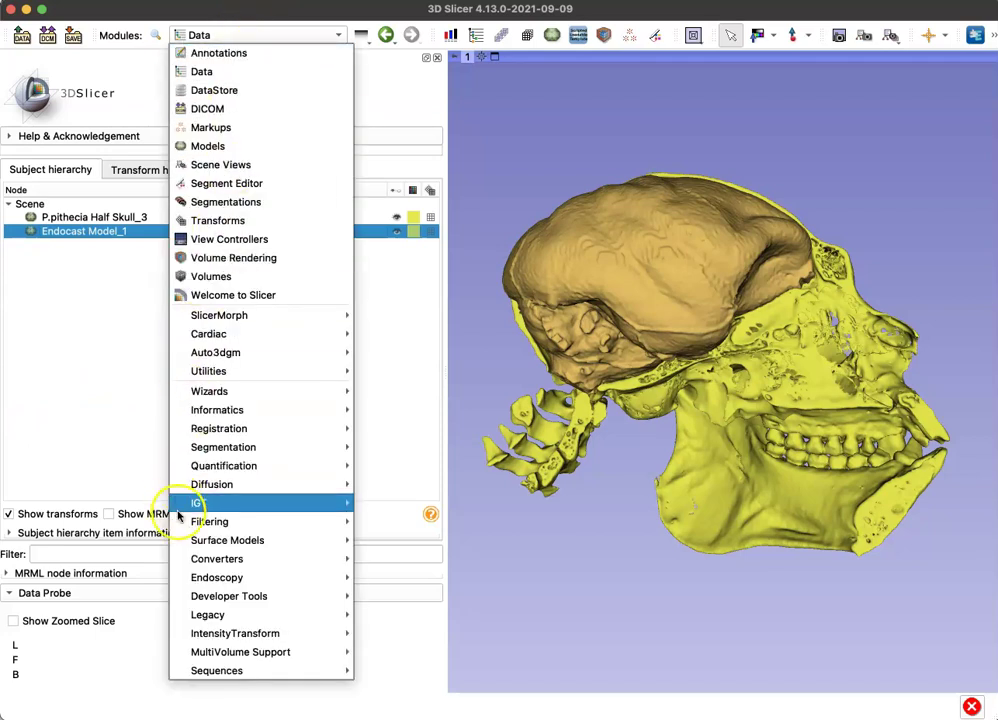
pyautogui.moveTo(186, 543)
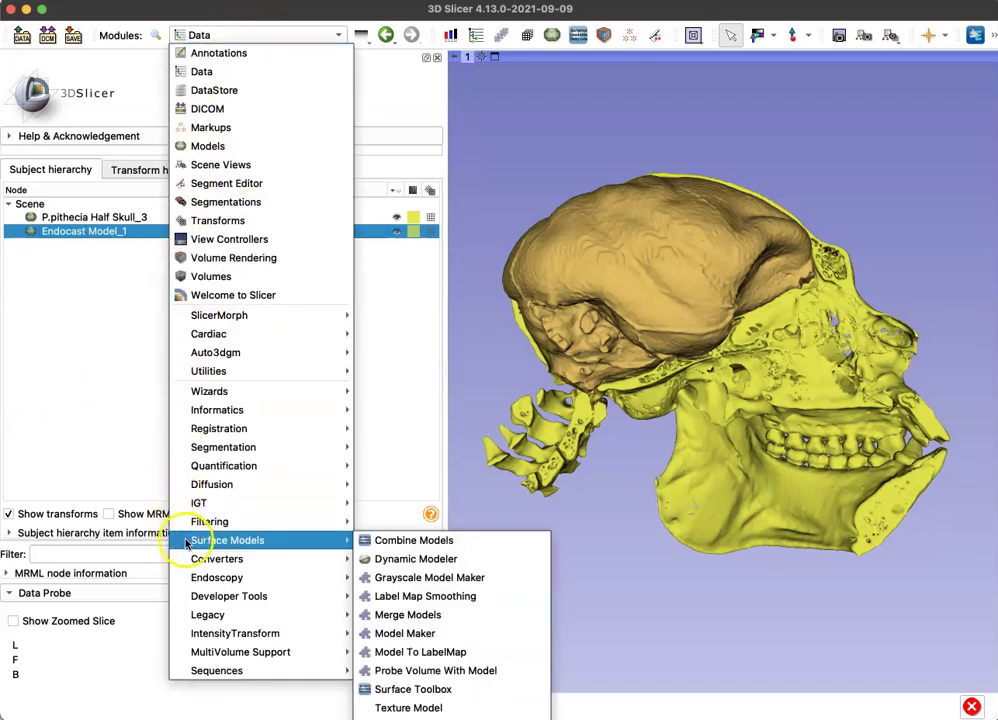
pyautogui.click(398, 617)
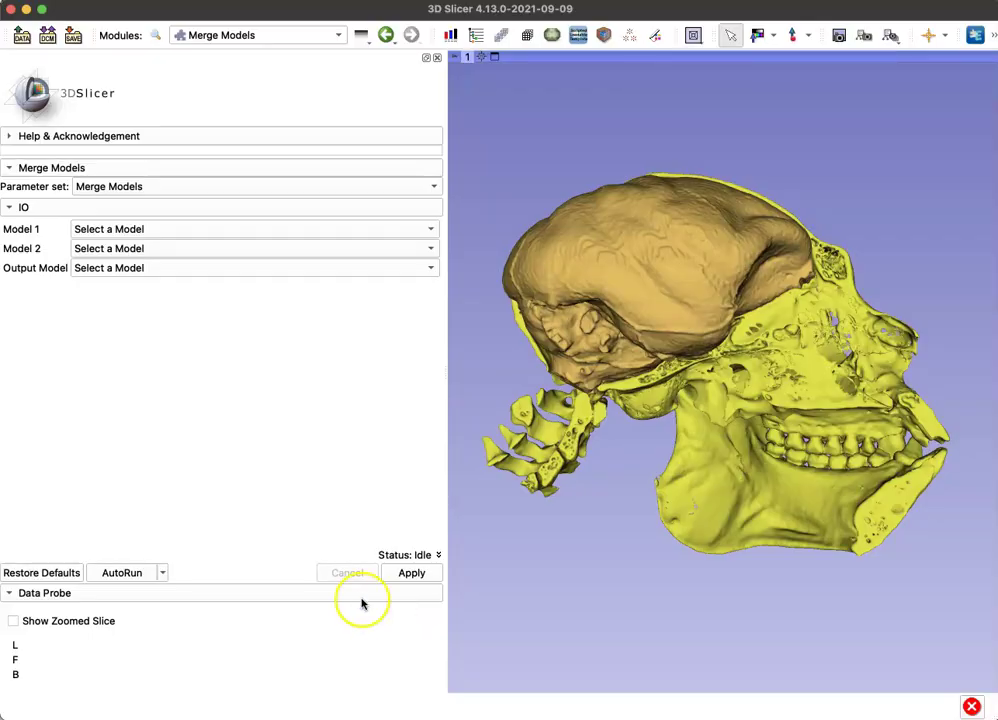
pyautogui.click(146, 230)
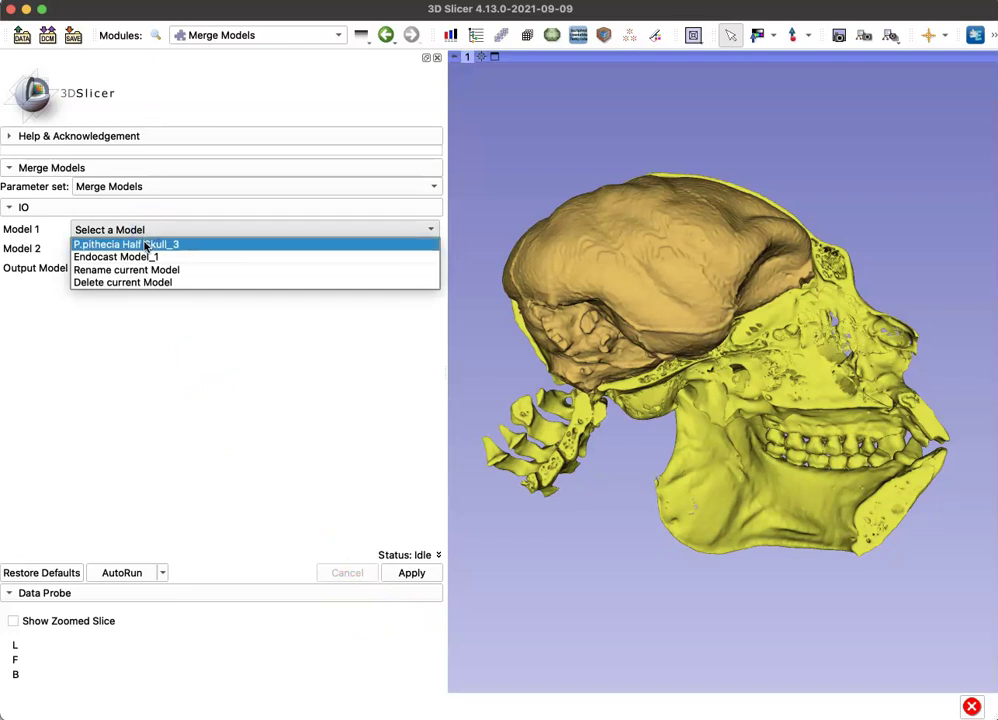
pyautogui.click(146, 245)
pyautogui.click(147, 250)
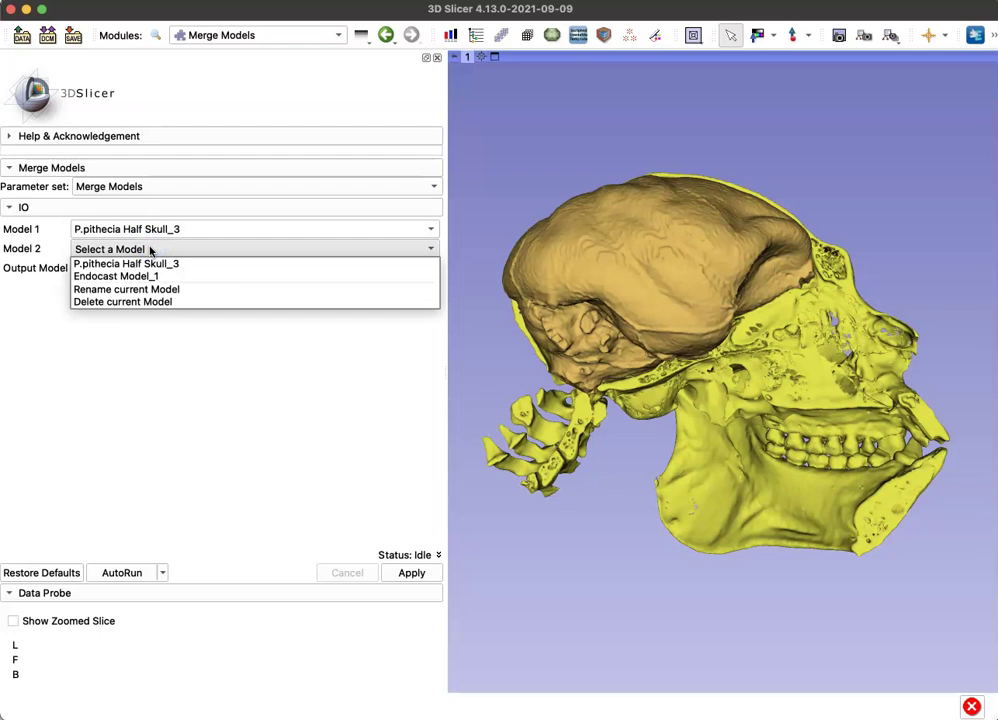
pyautogui.click(150, 276)
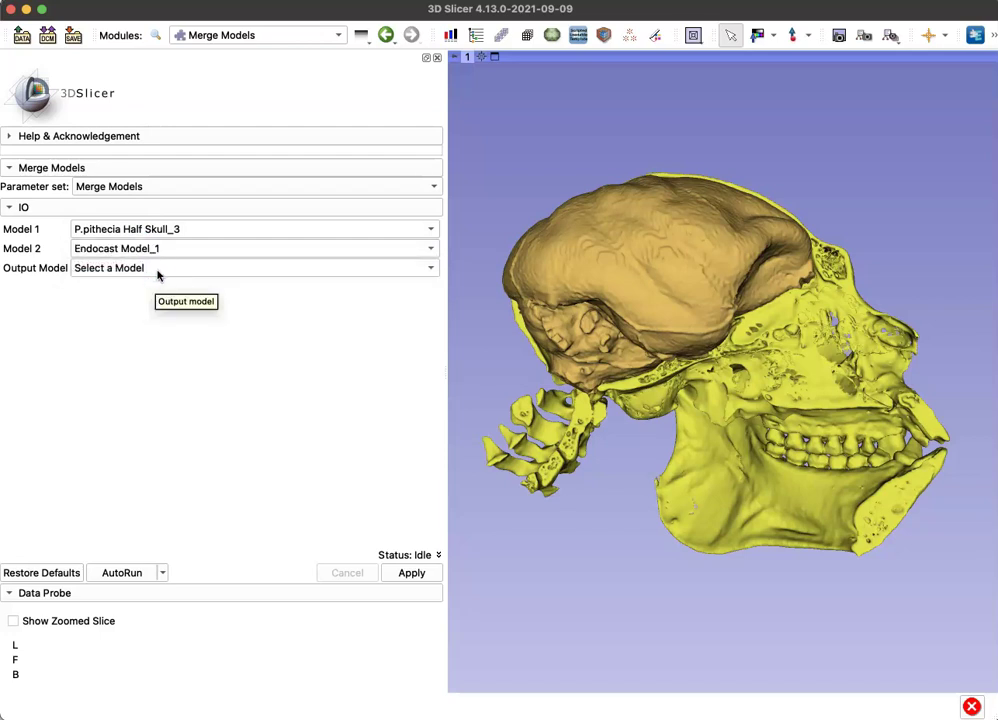
# Step: Create a new output model named "Merged Skull & Endocast" and run the merge
pyautogui.click(157, 269)
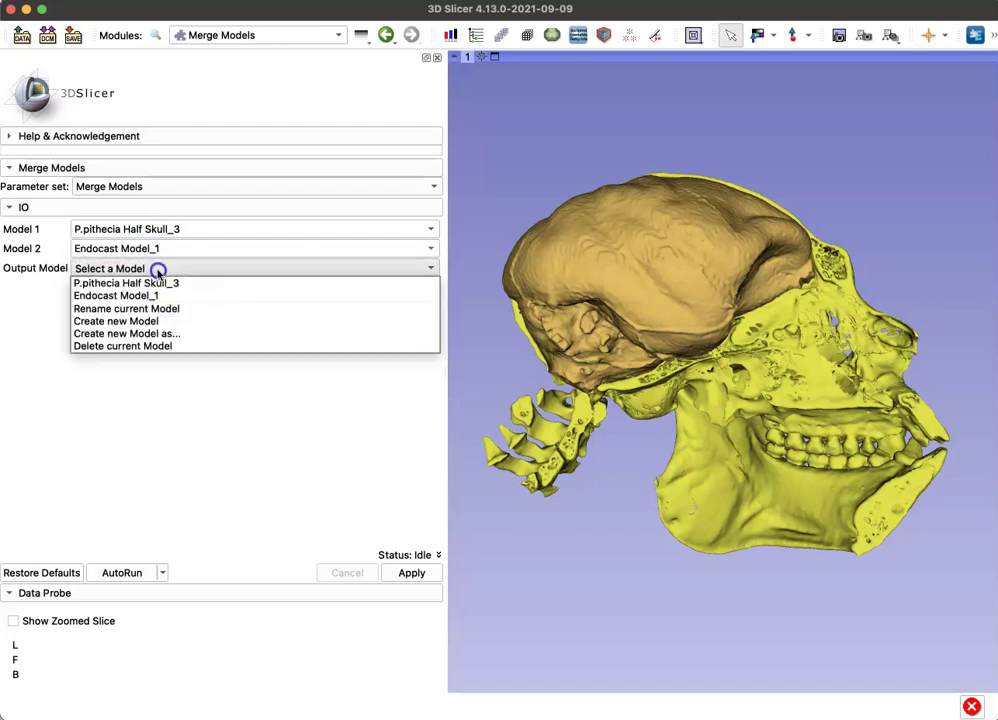
pyautogui.click(185, 337)
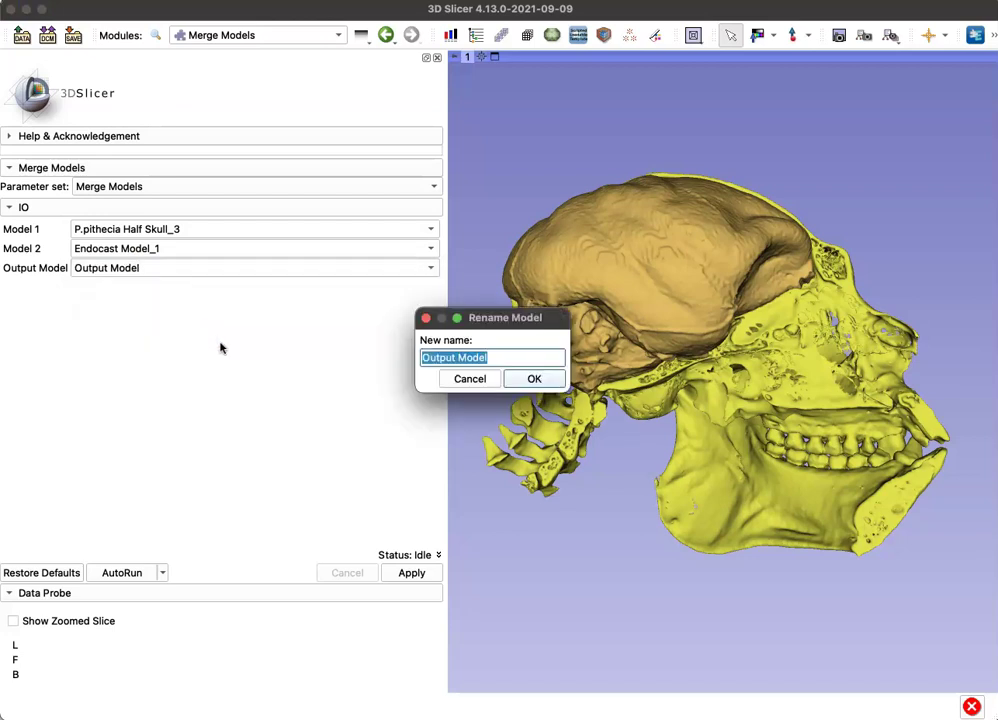
pyautogui.write('Merged Skull & Endocast')
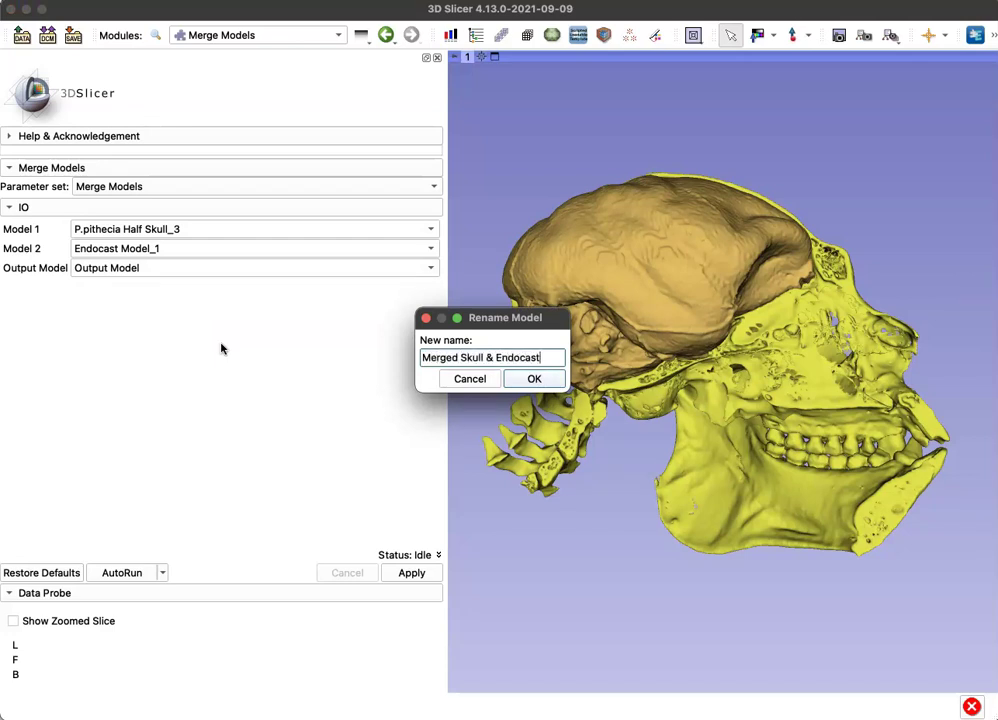
pyautogui.click(534, 379)
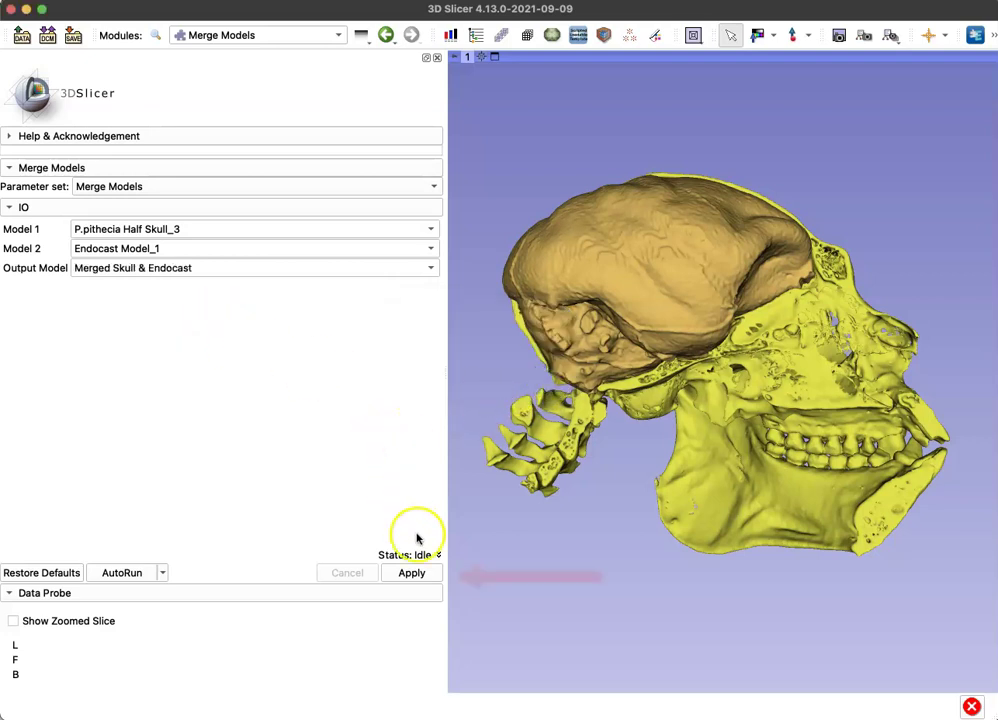
pyautogui.click(425, 577)
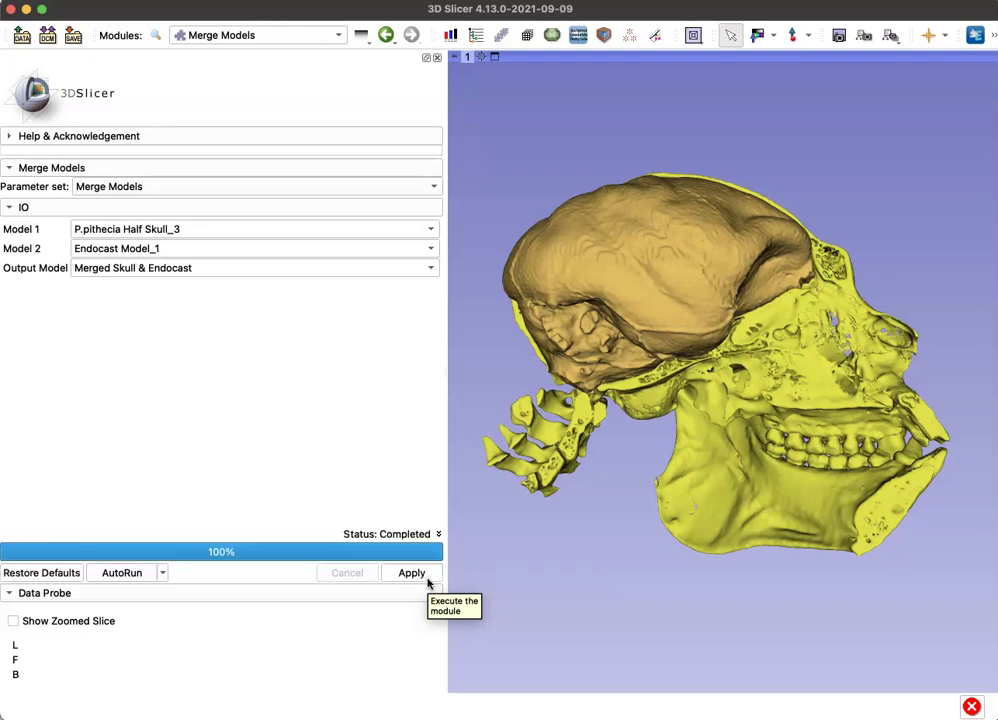
pyautogui.click(405, 556)
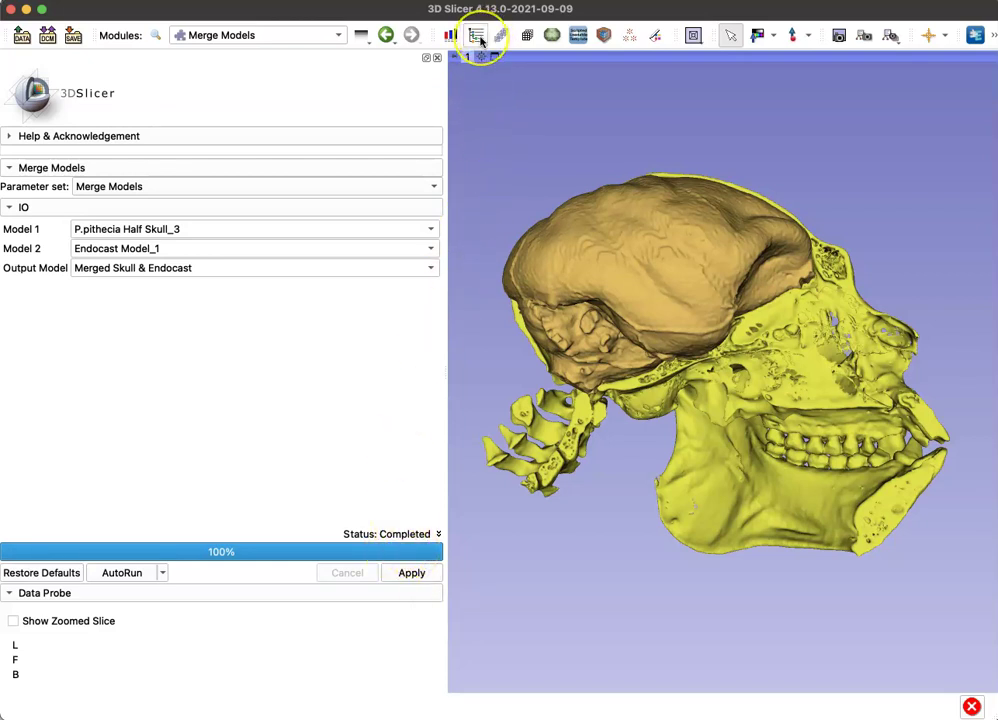
# Step: In the Data module, hide P.pithecia Half Skull_3 and Endocast Model_1, leaving only Merged Skull & Endocast displayed for inspection
pyautogui.click(325, 42)
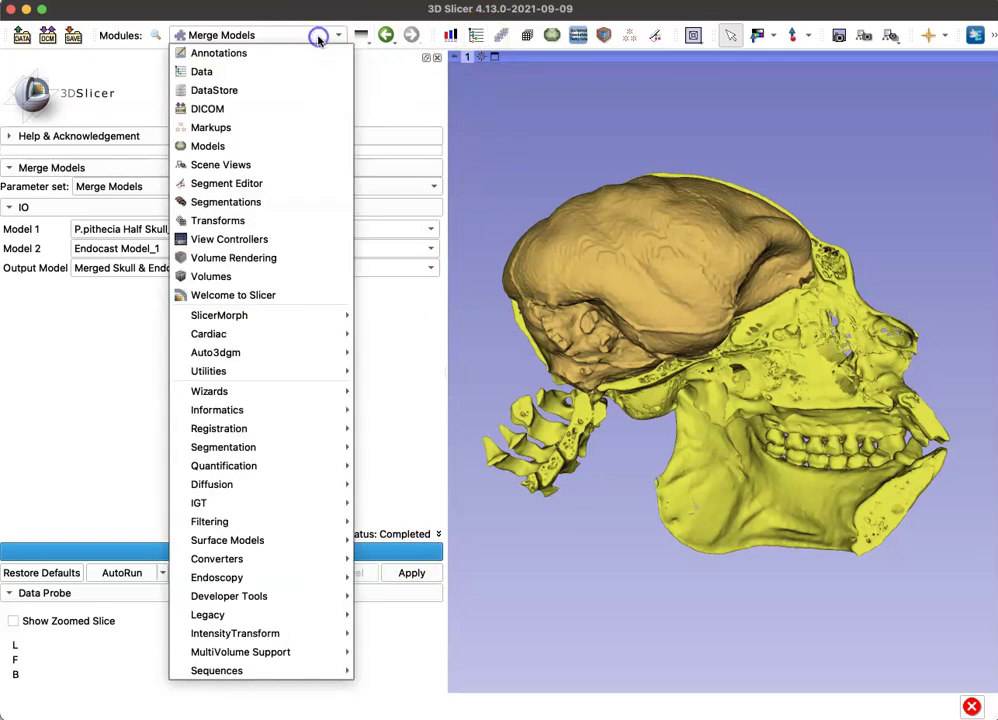
pyautogui.click(303, 71)
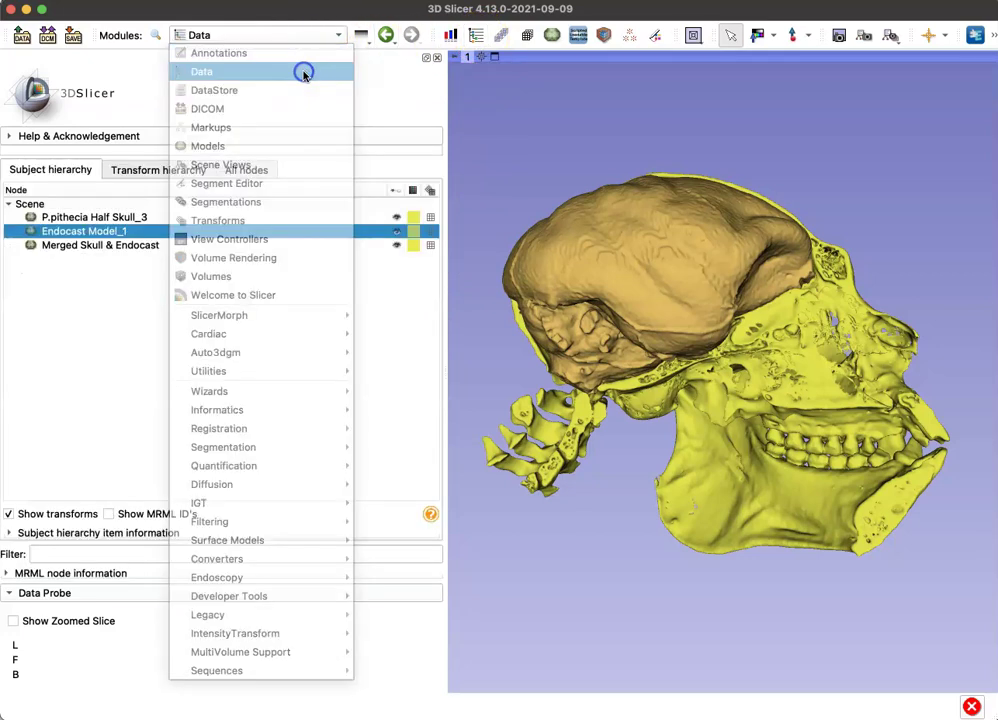
pyautogui.click(126, 245)
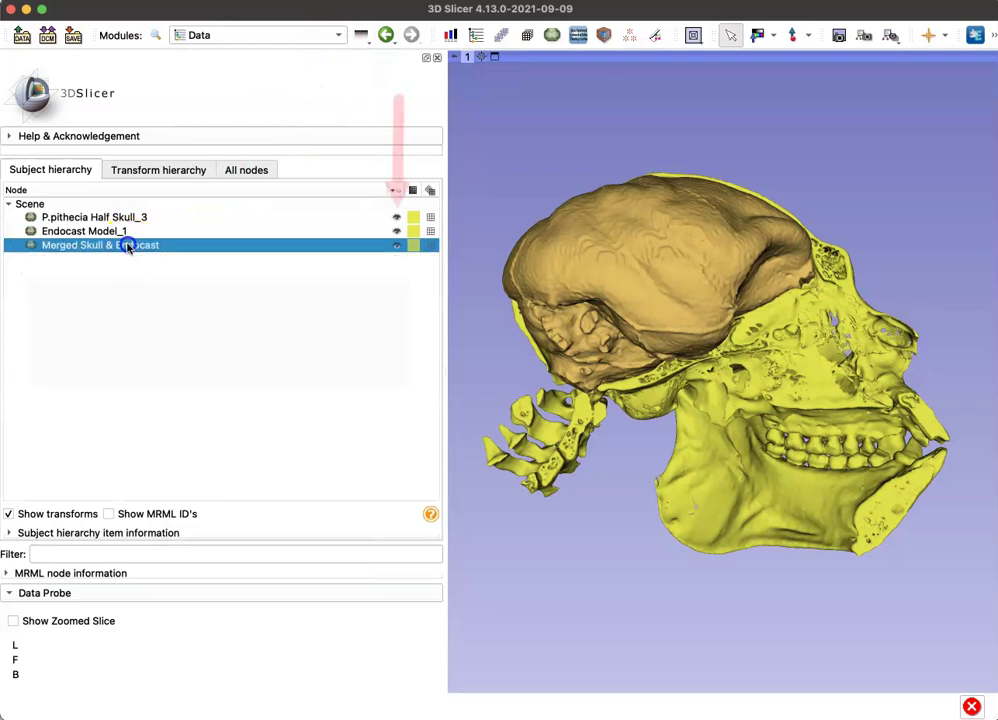
pyautogui.click(397, 216)
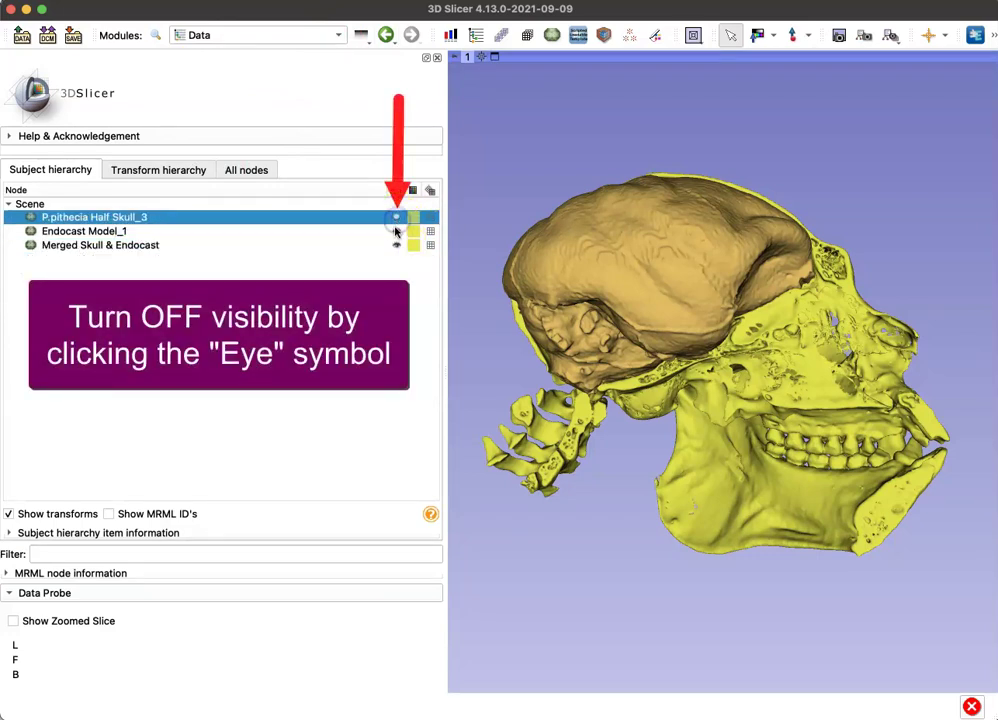
pyautogui.click(397, 230)
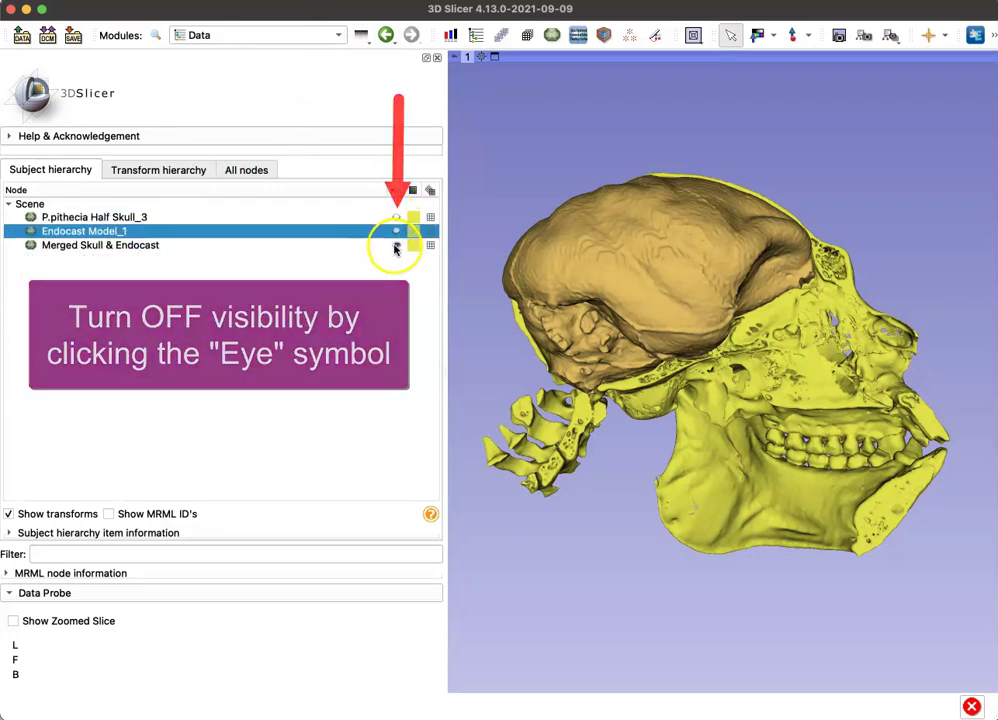
pyautogui.click(396, 246)
pyautogui.click(396, 246)
pyautogui.moveTo(911, 328); pyautogui.dragTo(769, 71)
pyautogui.moveTo(778, 468); pyautogui.dragTo(506, 577)
pyautogui.moveTo(838, 422); pyautogui.dragTo(929, 618)
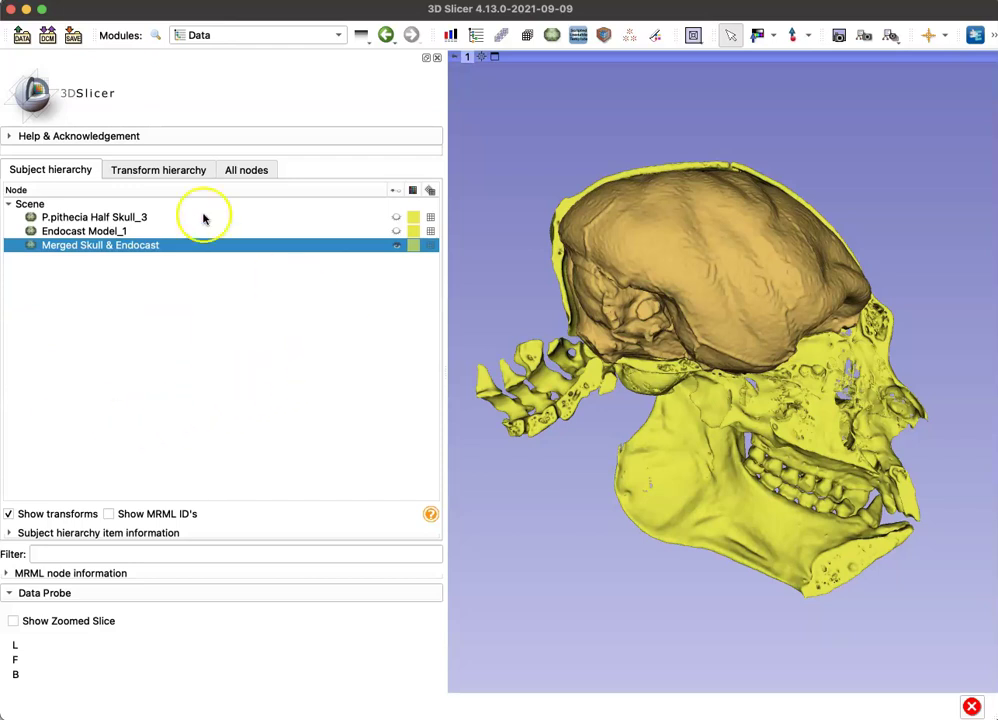
# Step: Export the Merged Skull & Endocast model as an STL file to the Desktop, named Merged Skull & Endocast.stl
pyautogui.click(174, 246)
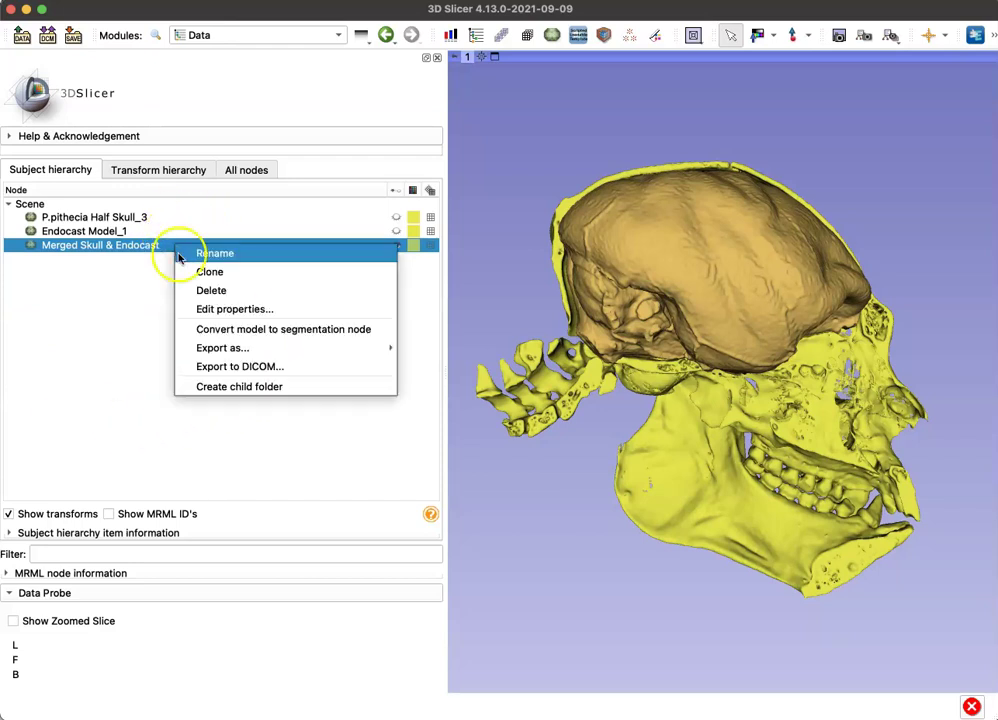
pyautogui.click(224, 347)
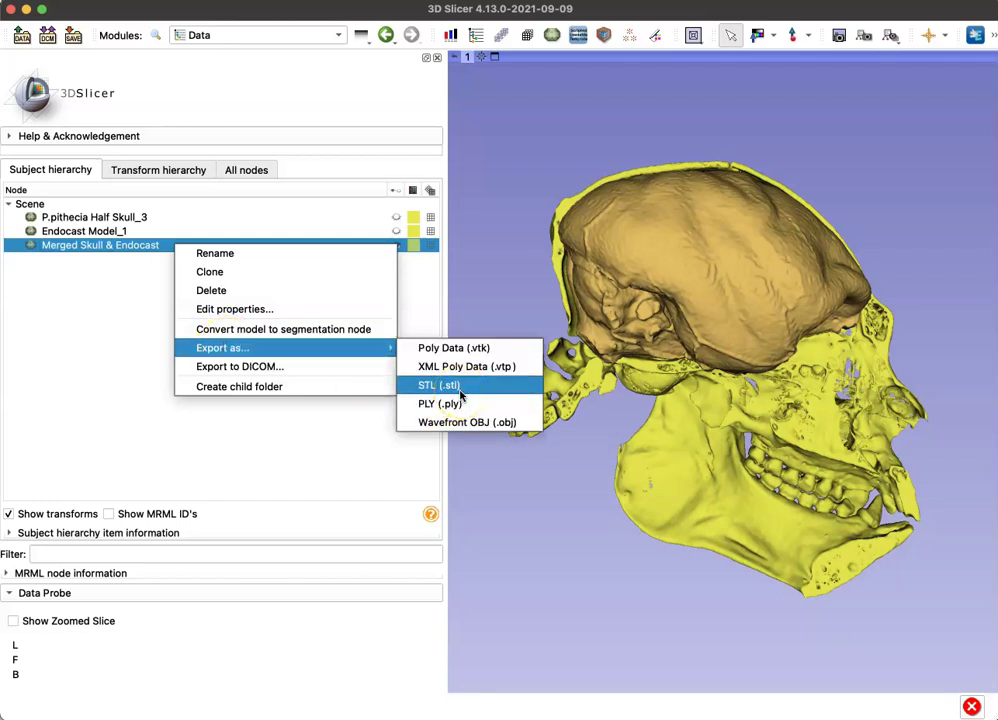
pyautogui.click(460, 386)
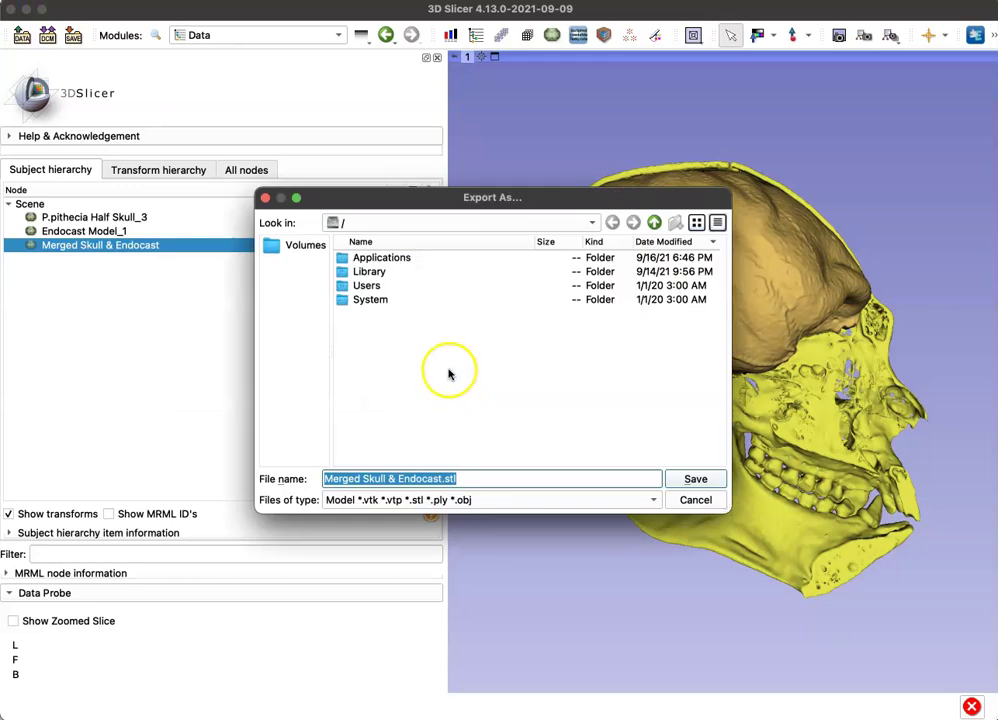
pyautogui.doubleClick(372, 285)
pyautogui.doubleClick(376, 258)
pyautogui.click(377, 259)
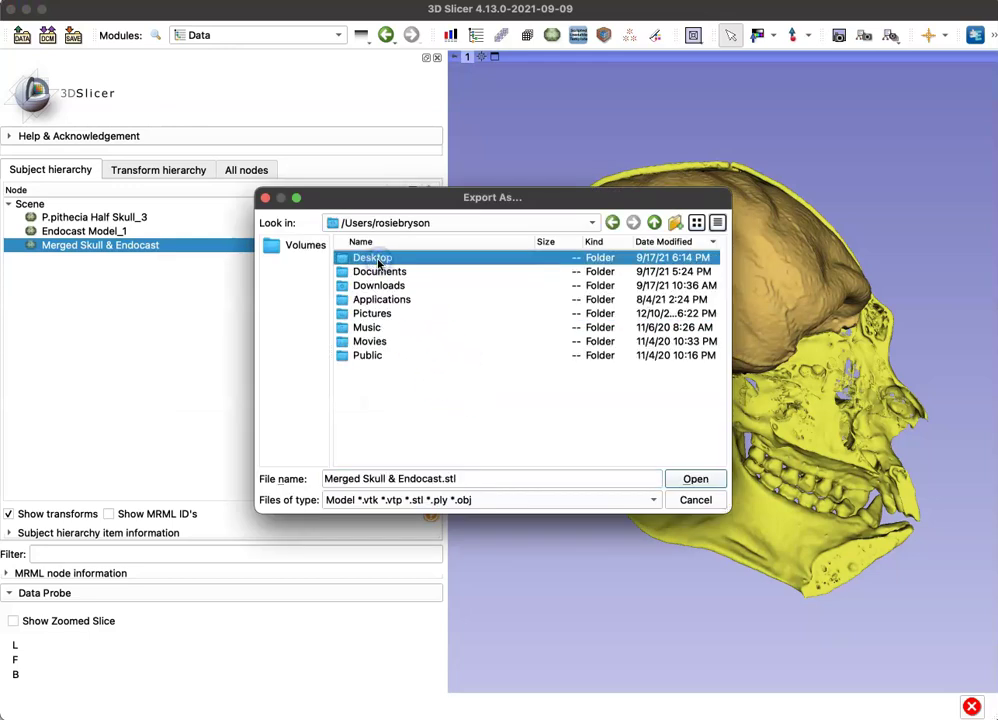
pyautogui.click(694, 480)
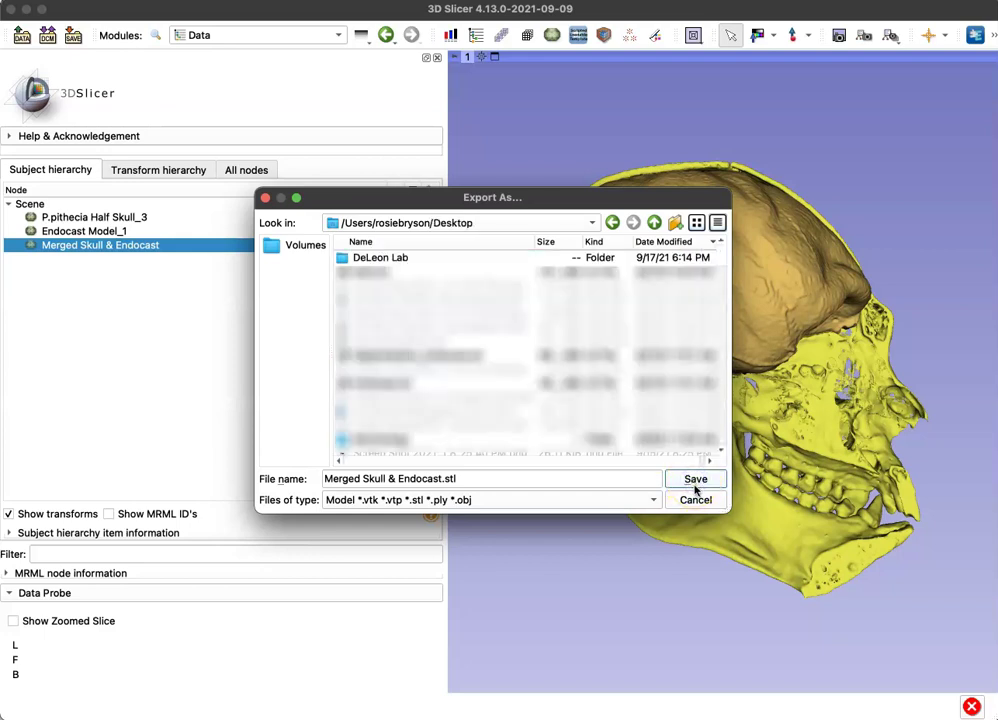
pyautogui.click(696, 481)
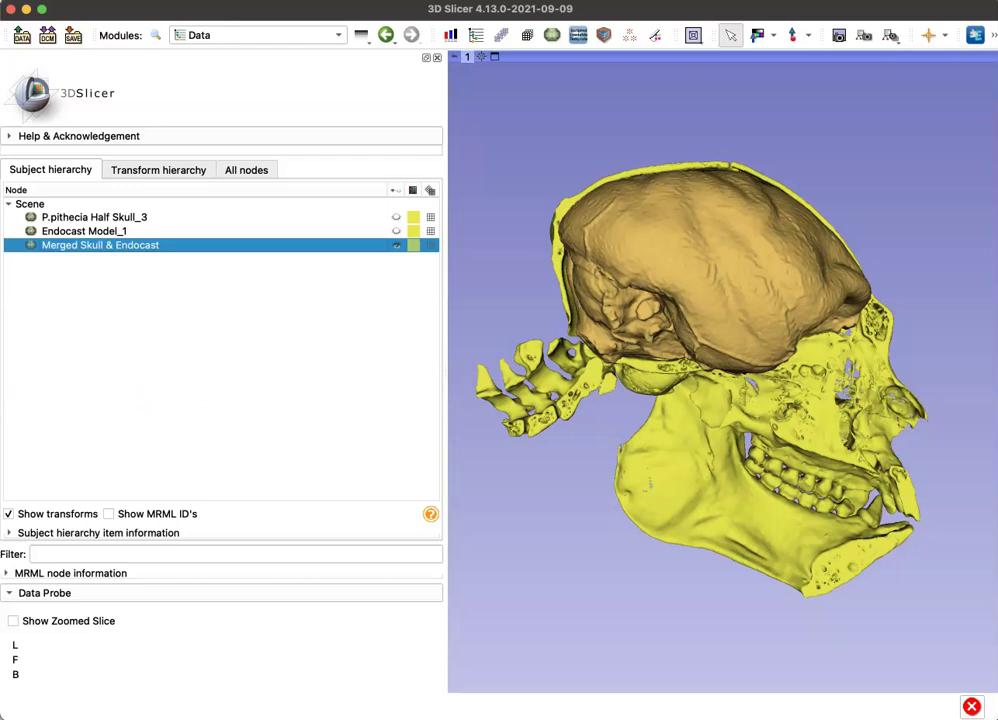
# Step: Delete the half skull, endocast and merged models from the scene
pyautogui.click(60, 217)
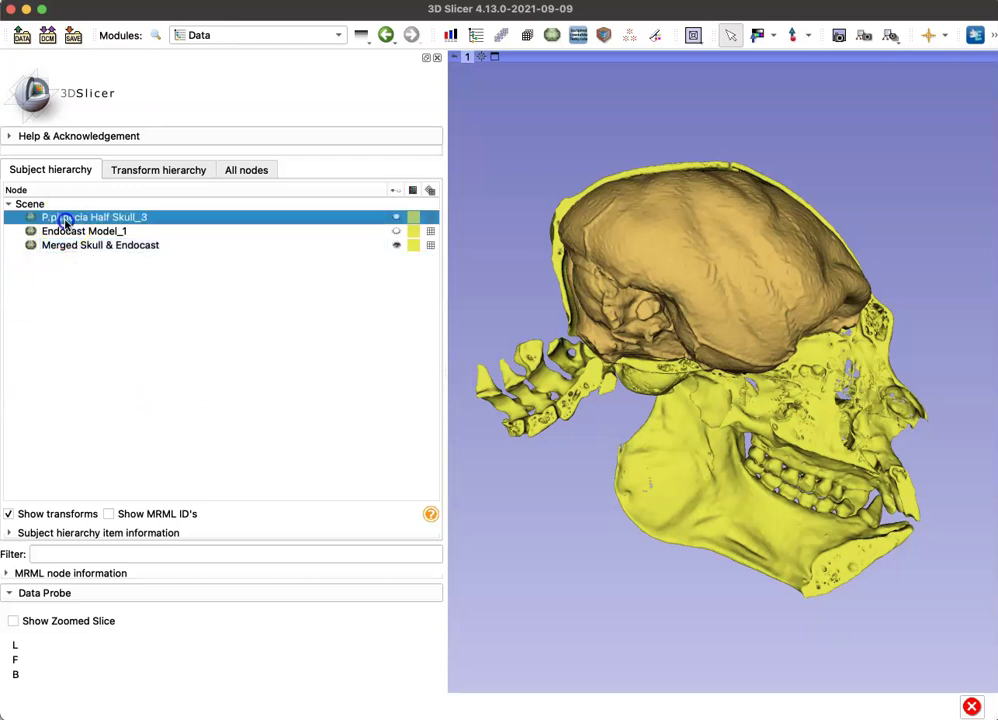
pyautogui.keyDown('shift'); pyautogui.click(70, 247); pyautogui.keyUp('shift')
pyautogui.rightClick(73, 245)
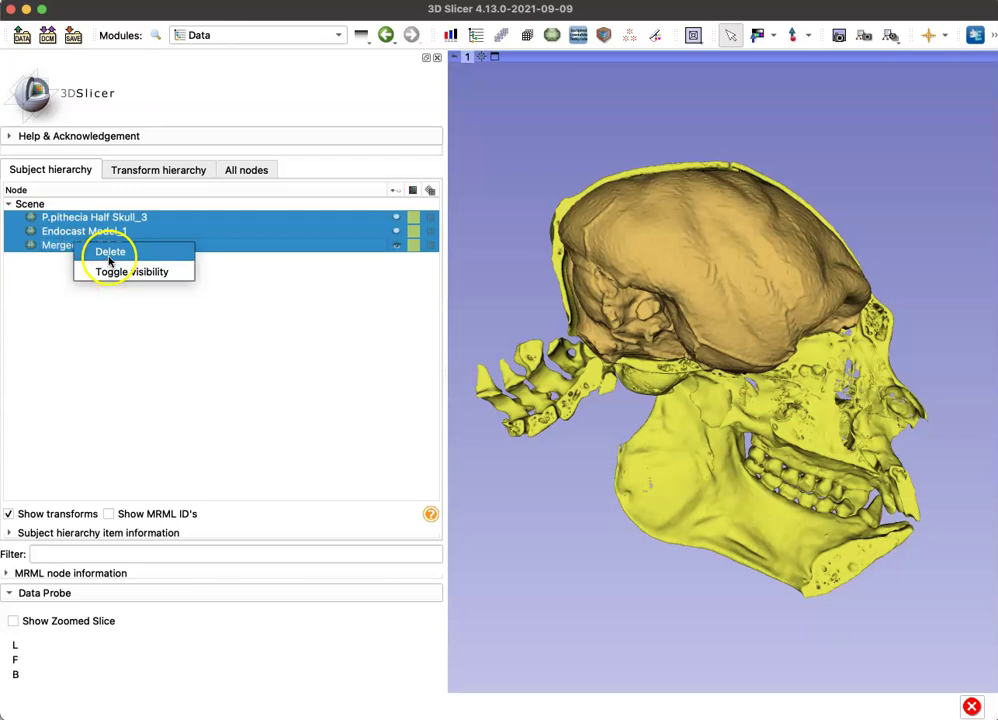
pyautogui.click(110, 254)
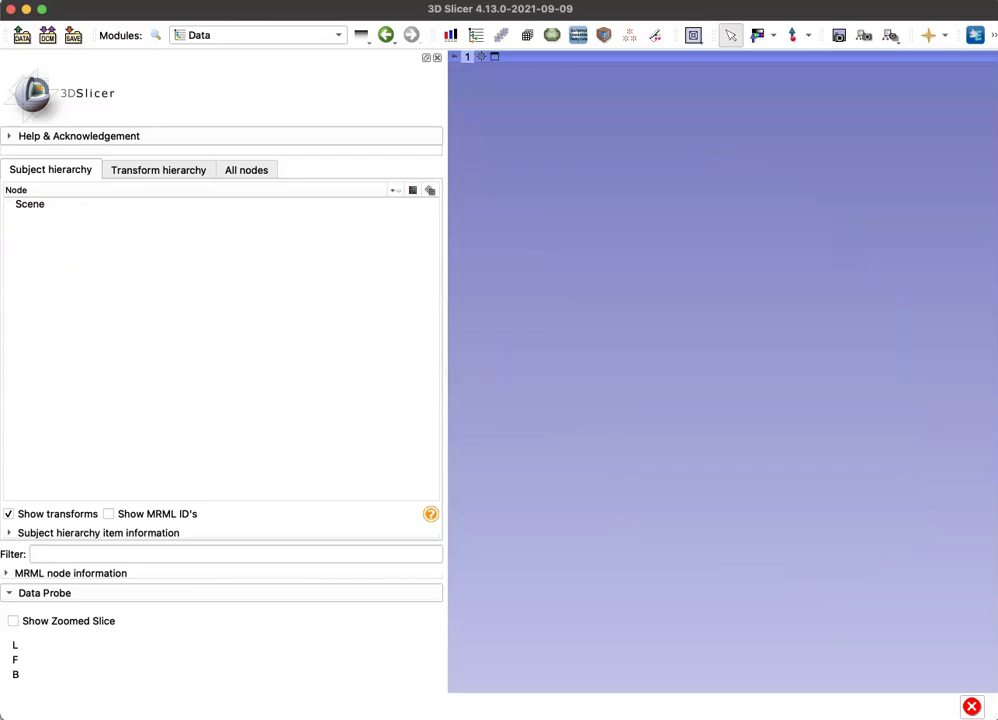
# Step: Load the exported Merged Skull & Endocast.stl into the empty scene as a model and inspect it
pyautogui.moveTo(0, 225); pyautogui.dragTo(183, 294)
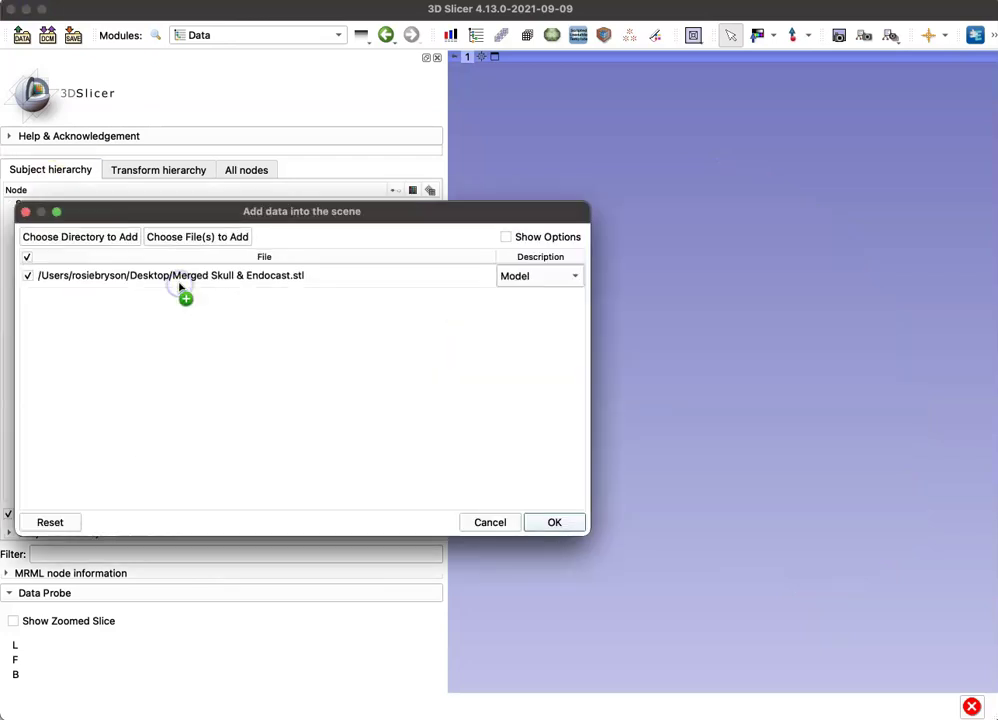
pyautogui.click(557, 522)
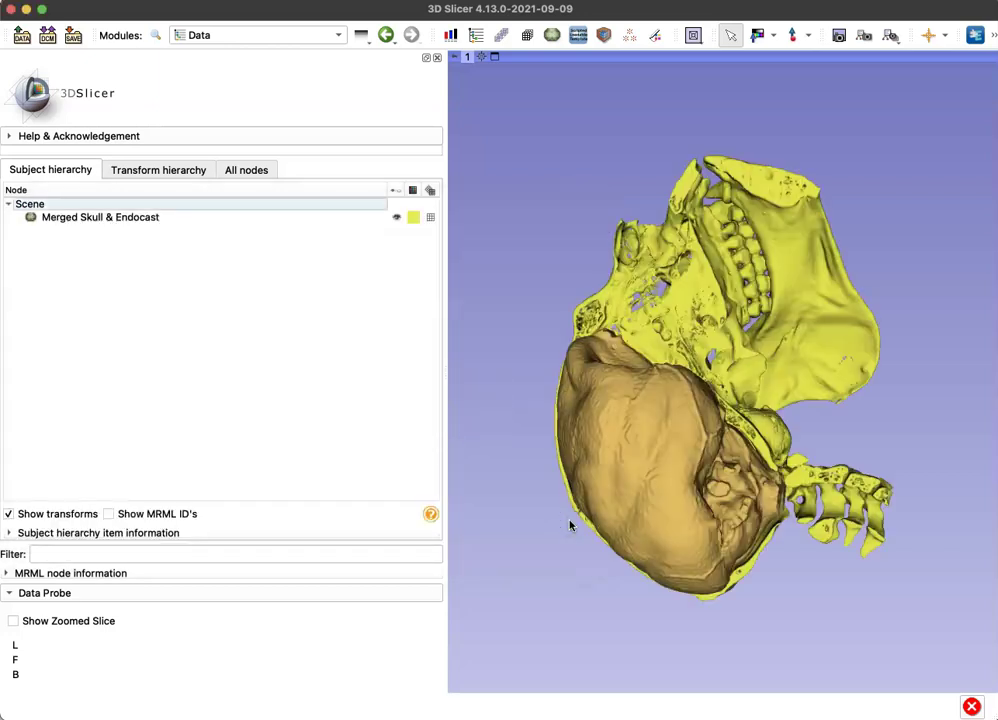
pyautogui.moveTo(571, 507); pyautogui.dragTo(821, 516)
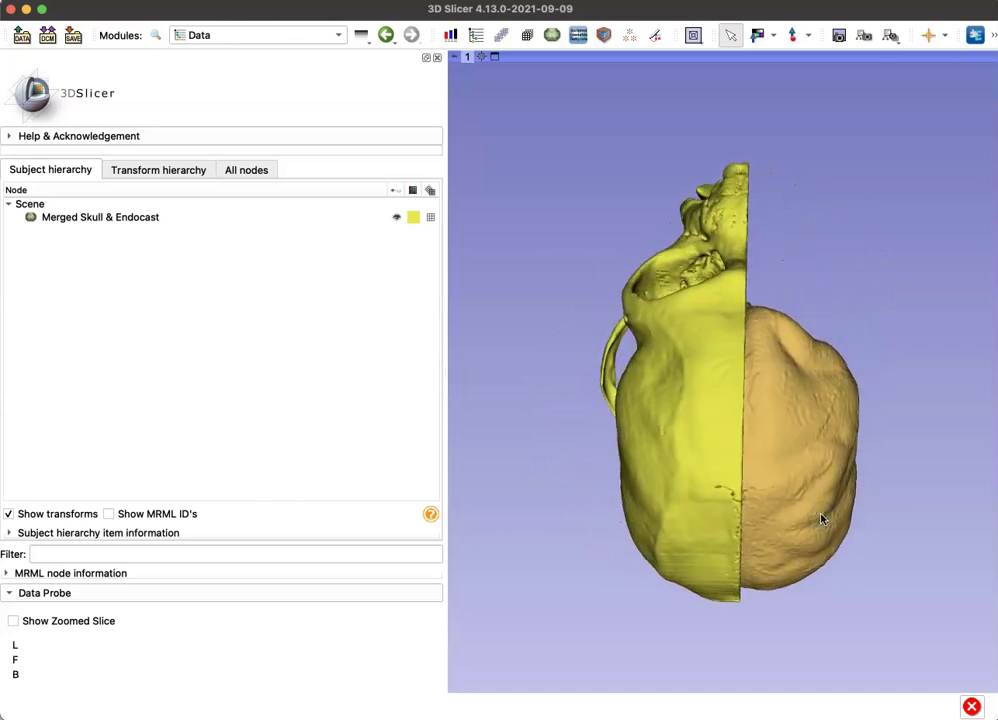